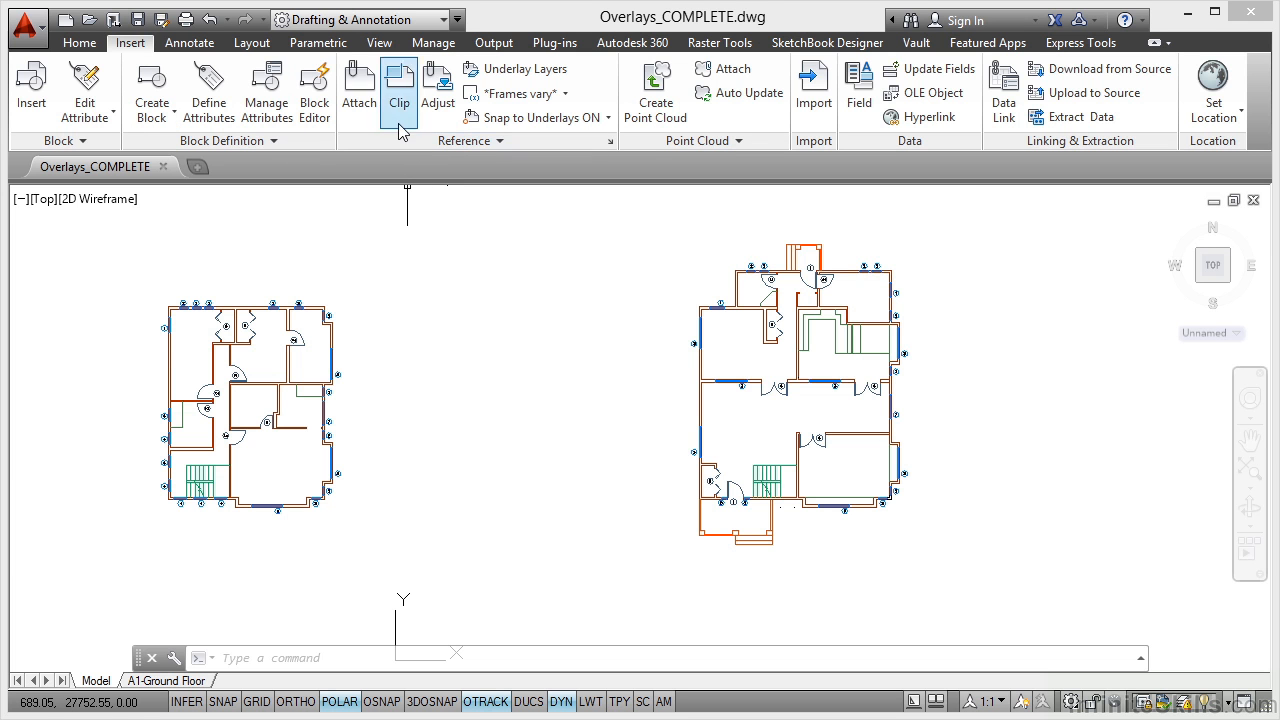
Attach Topography.dwg as an overlay reference with a relative path, scale 1.00, inserted at 0,0,0
left_click(358, 86)
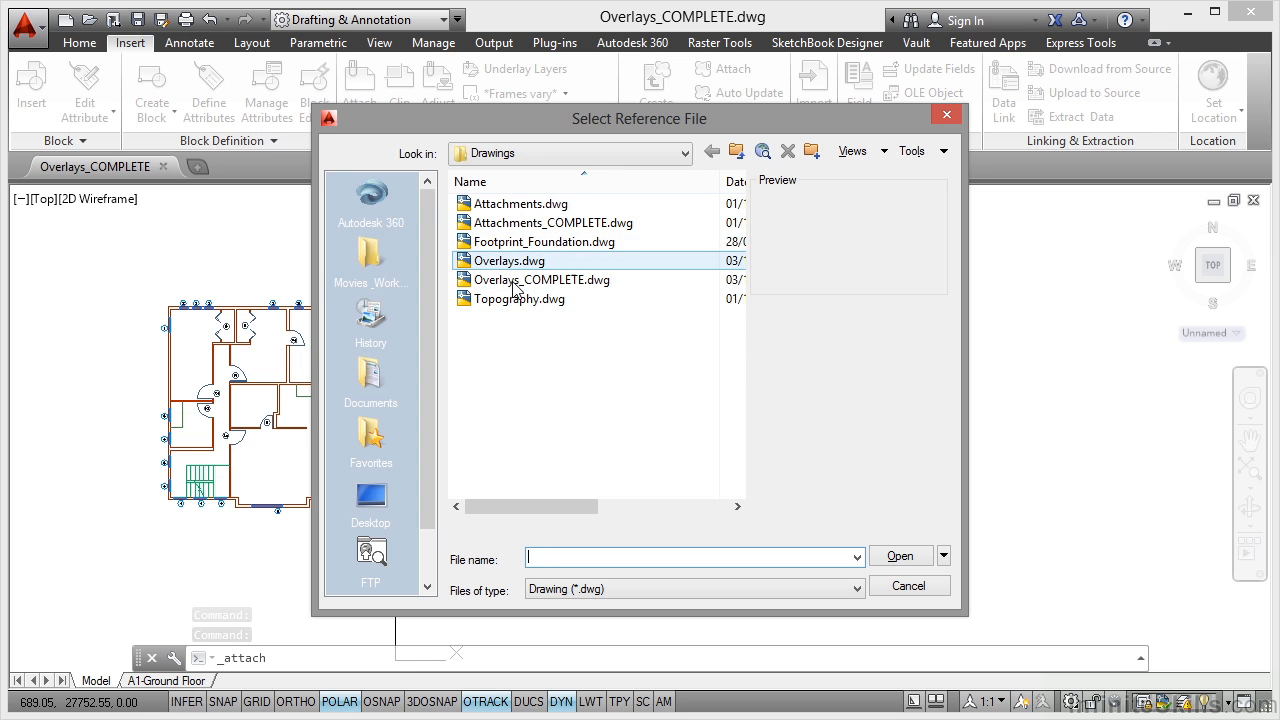
left_click(512, 300)
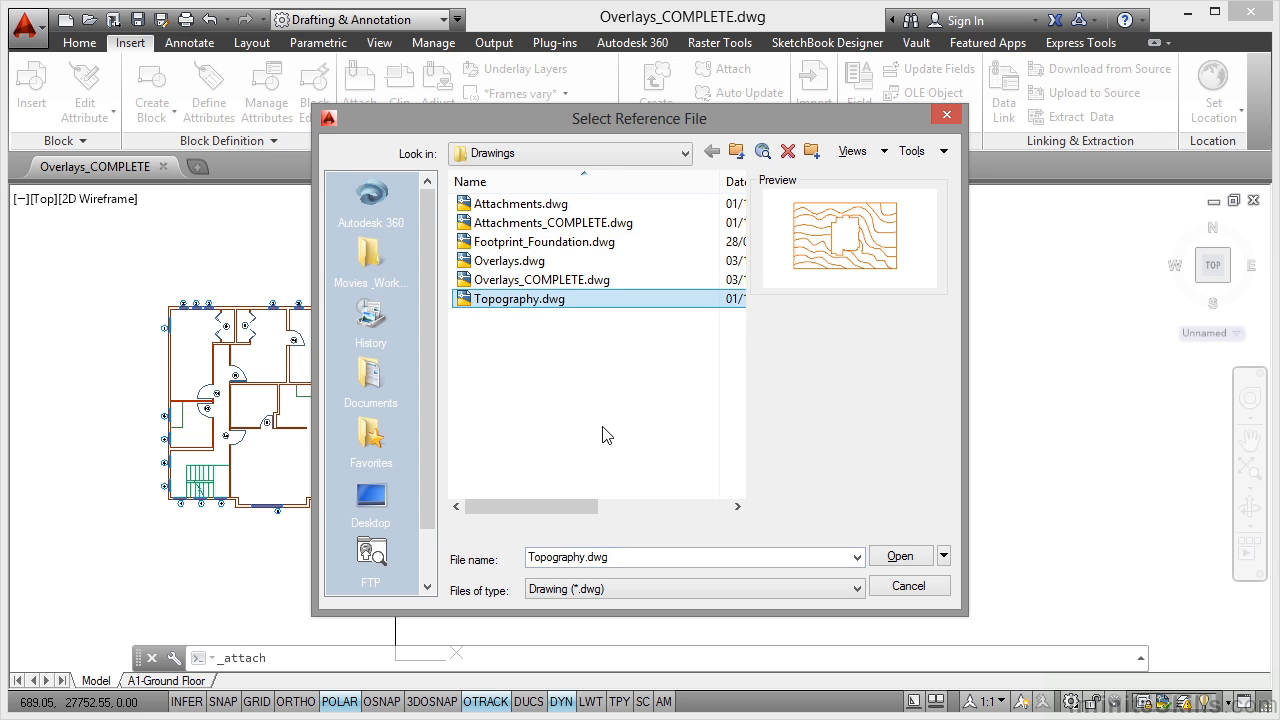
left_click(901, 560)
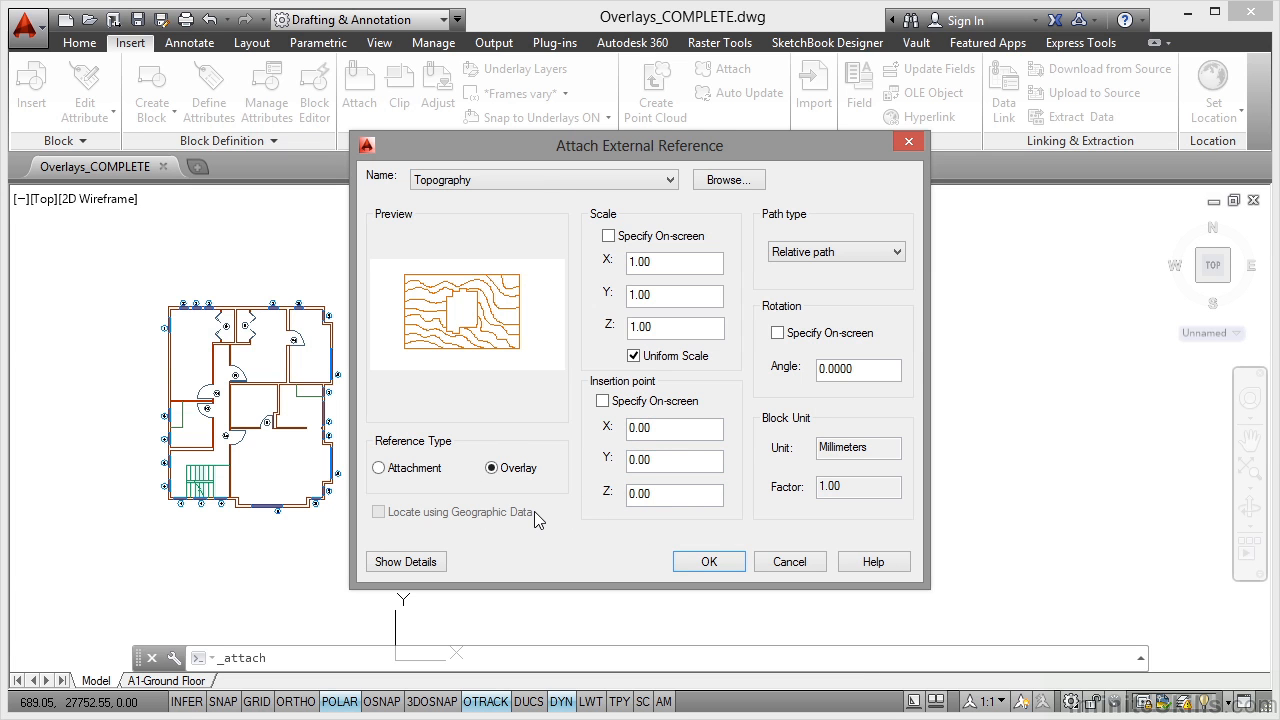
left_click(816, 254)
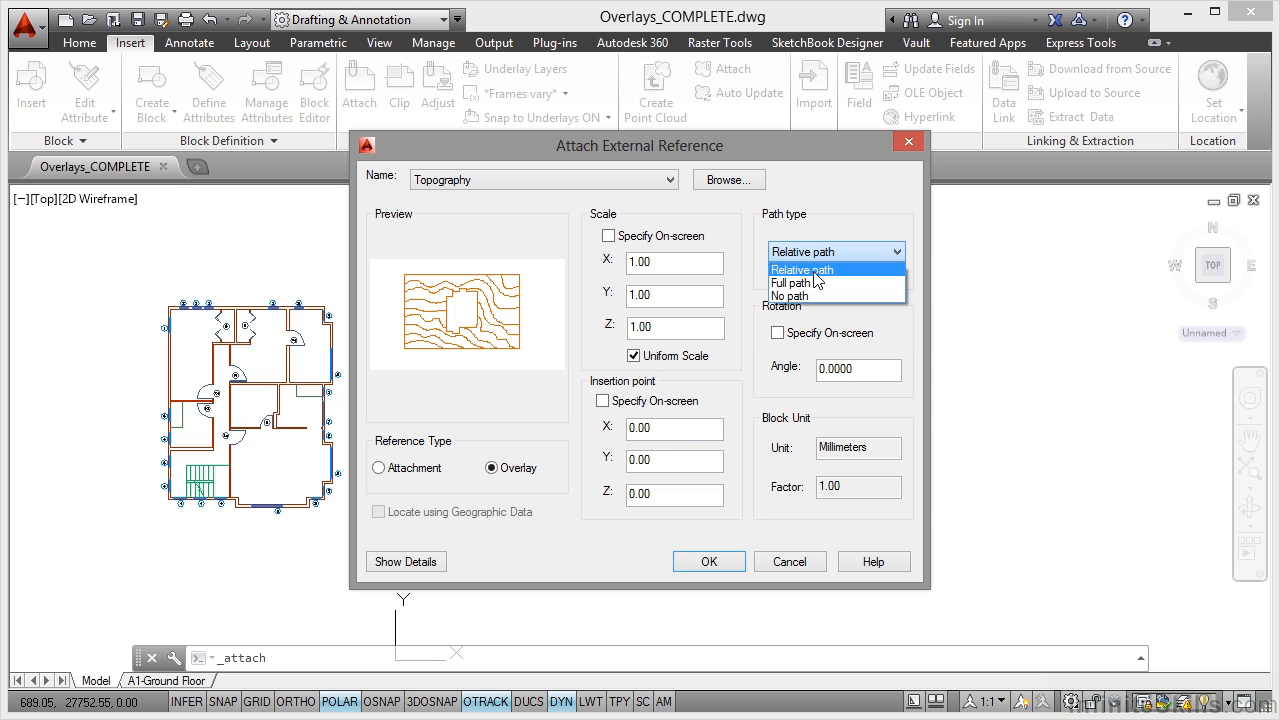
left_click(816, 270)
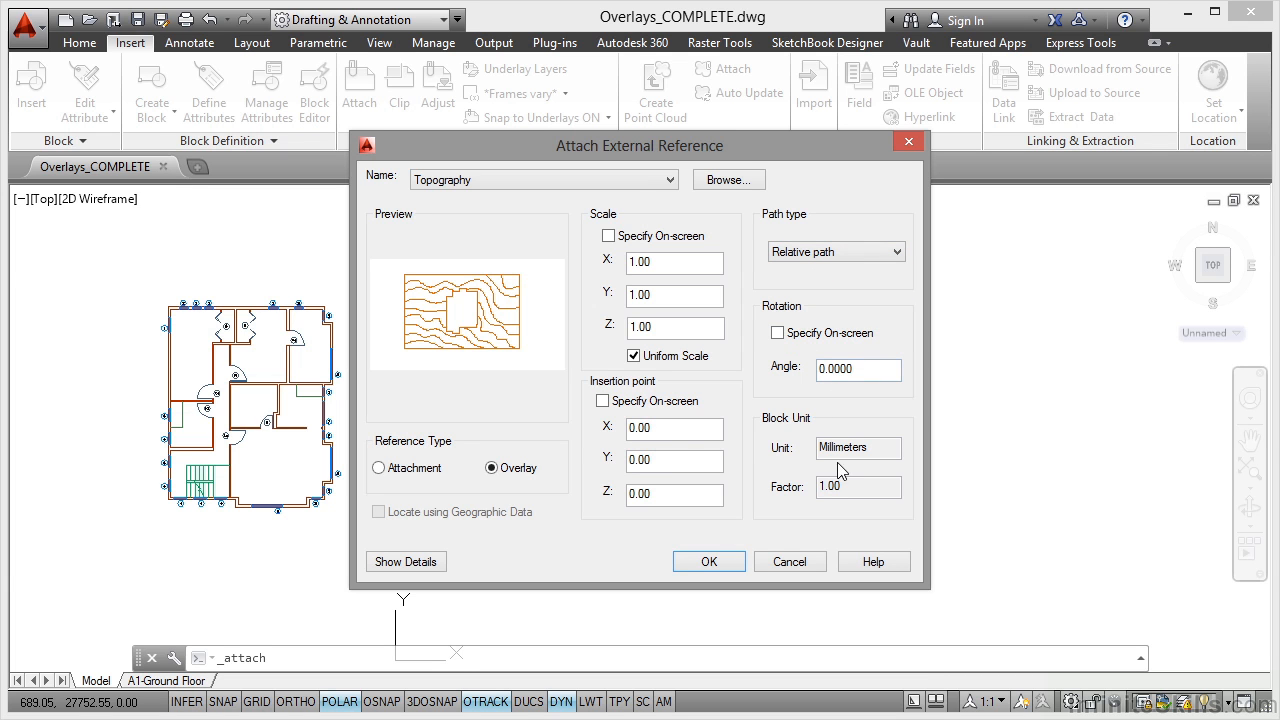
left_click(727, 560)
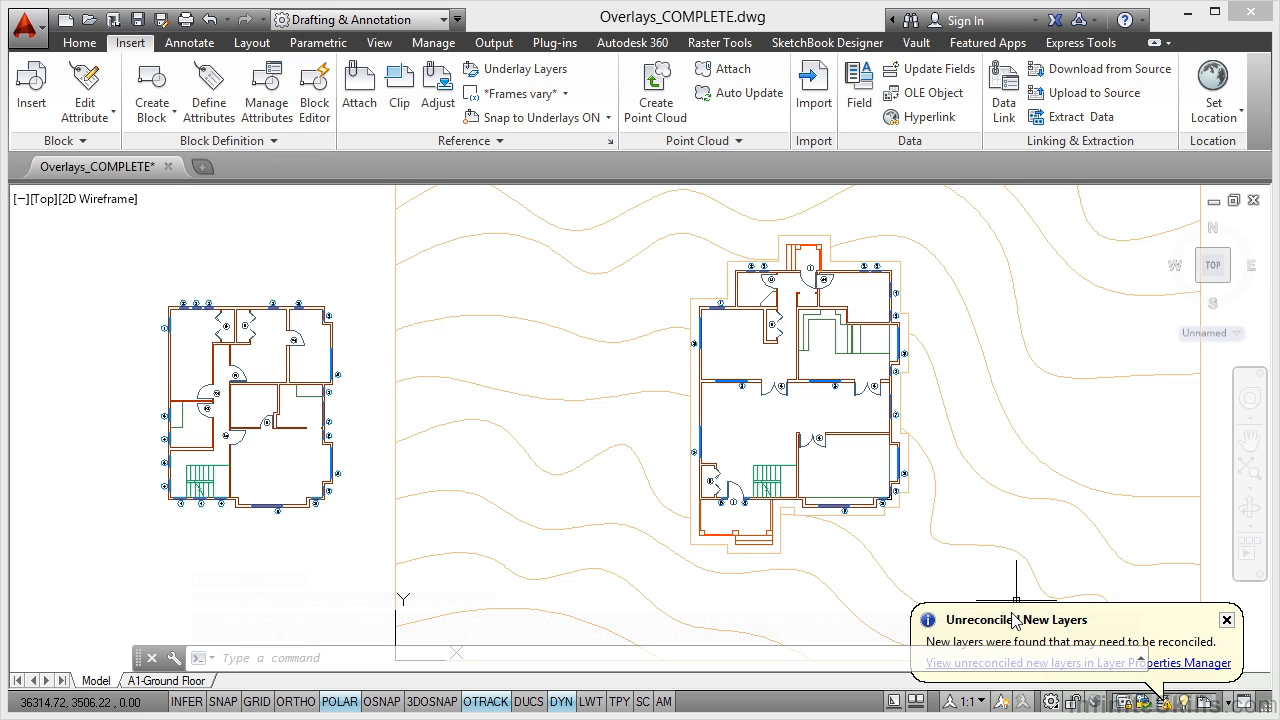
left_click(1227, 622)
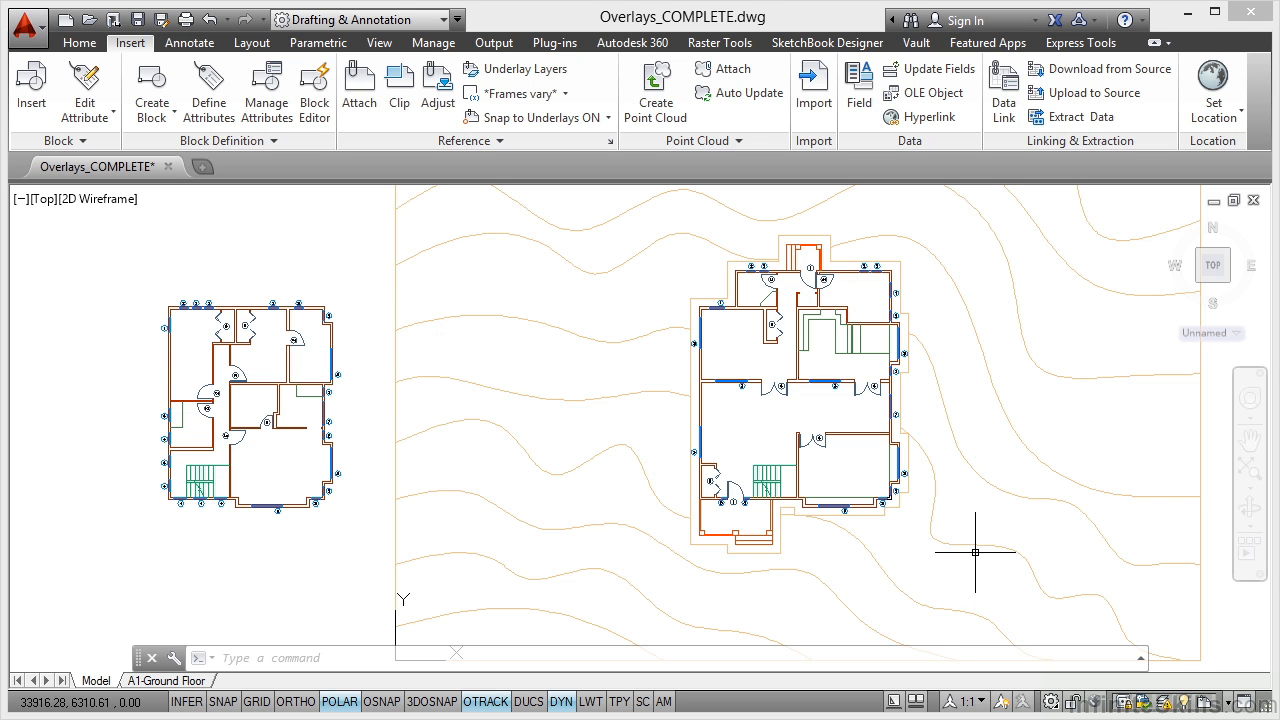
Attach Footprint_Foundation.dwg as an overlay reference with a relative path, scale 1.00, inserted at 0,0,0
left_click(362, 102)
left_click(522, 242)
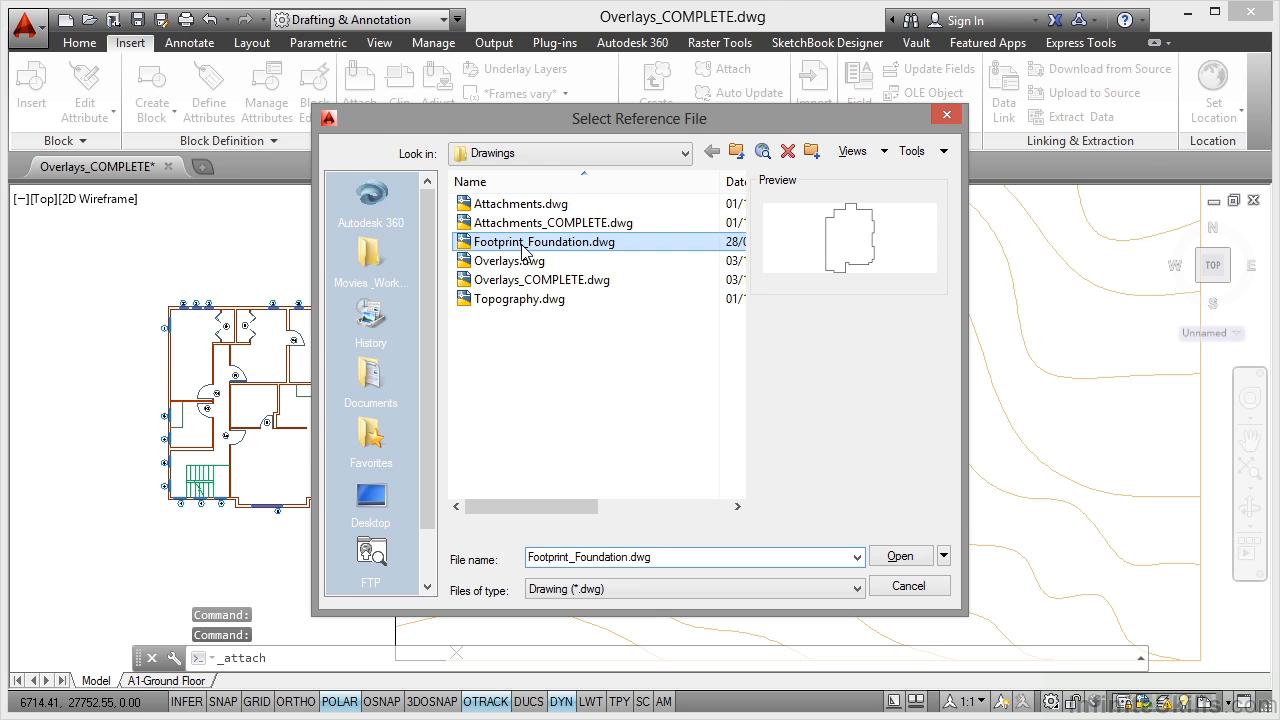
left_click(903, 557)
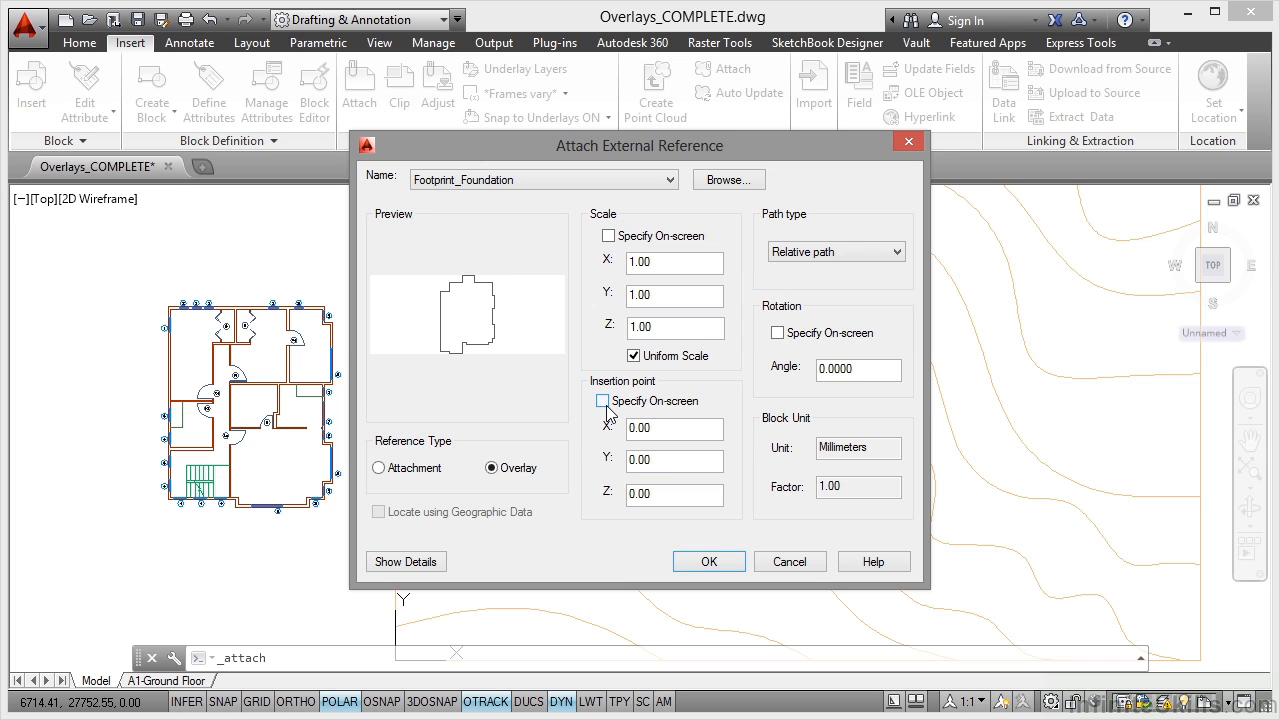
left_click(857, 251)
left_click(838, 272)
left_click(726, 566)
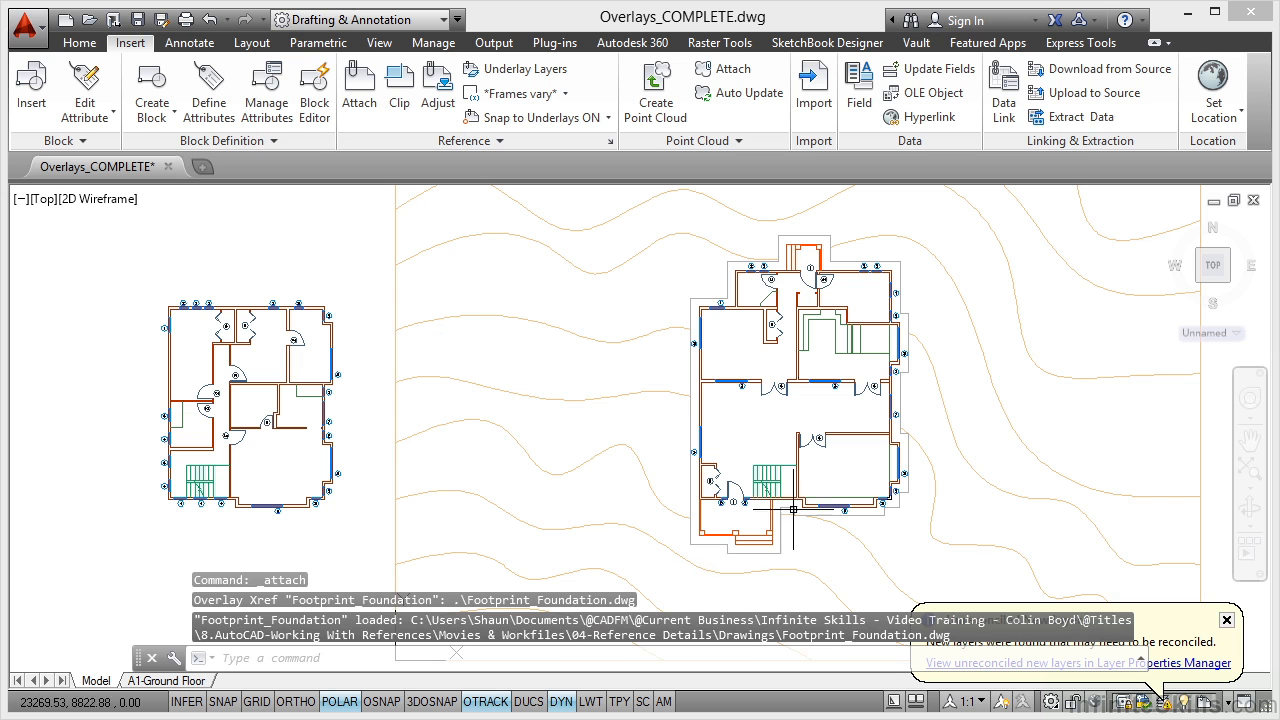
left_click(1228, 623)
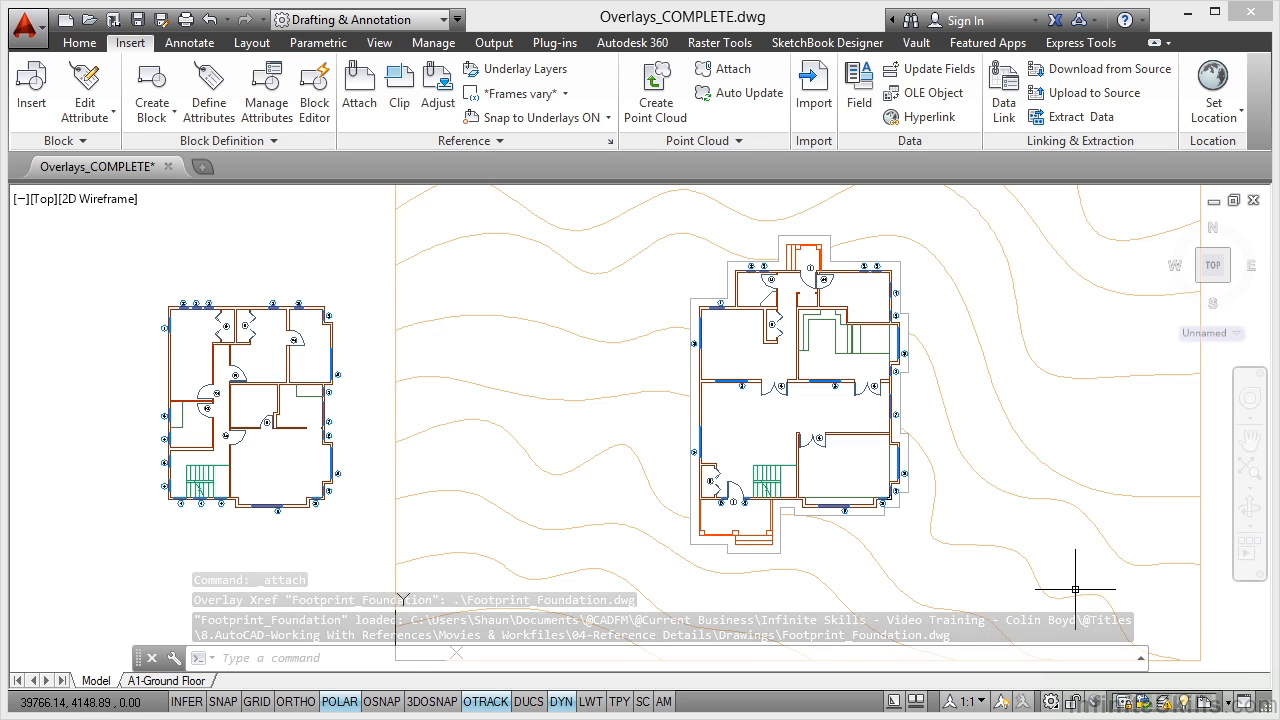
Save the Overlays_COMPLETE drawing with its new overlay references and close it
middle_click(558, 362)
middle_click(558, 362)
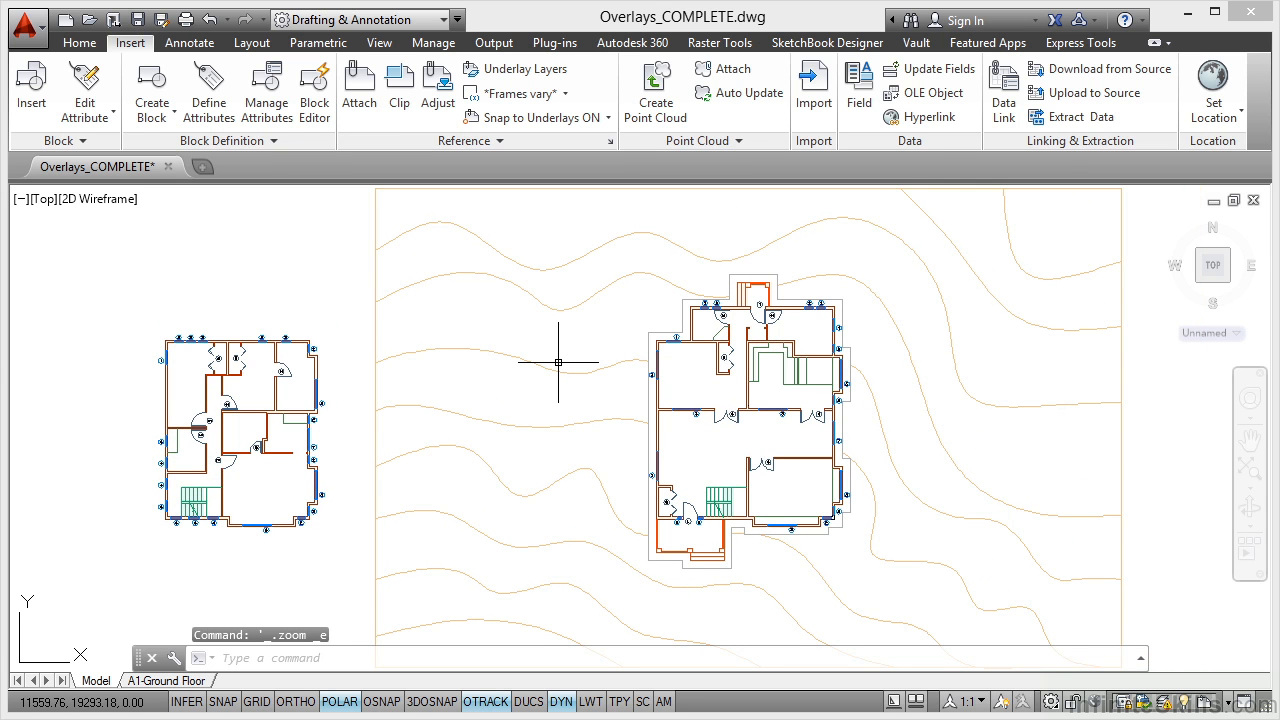
left_click(139, 20)
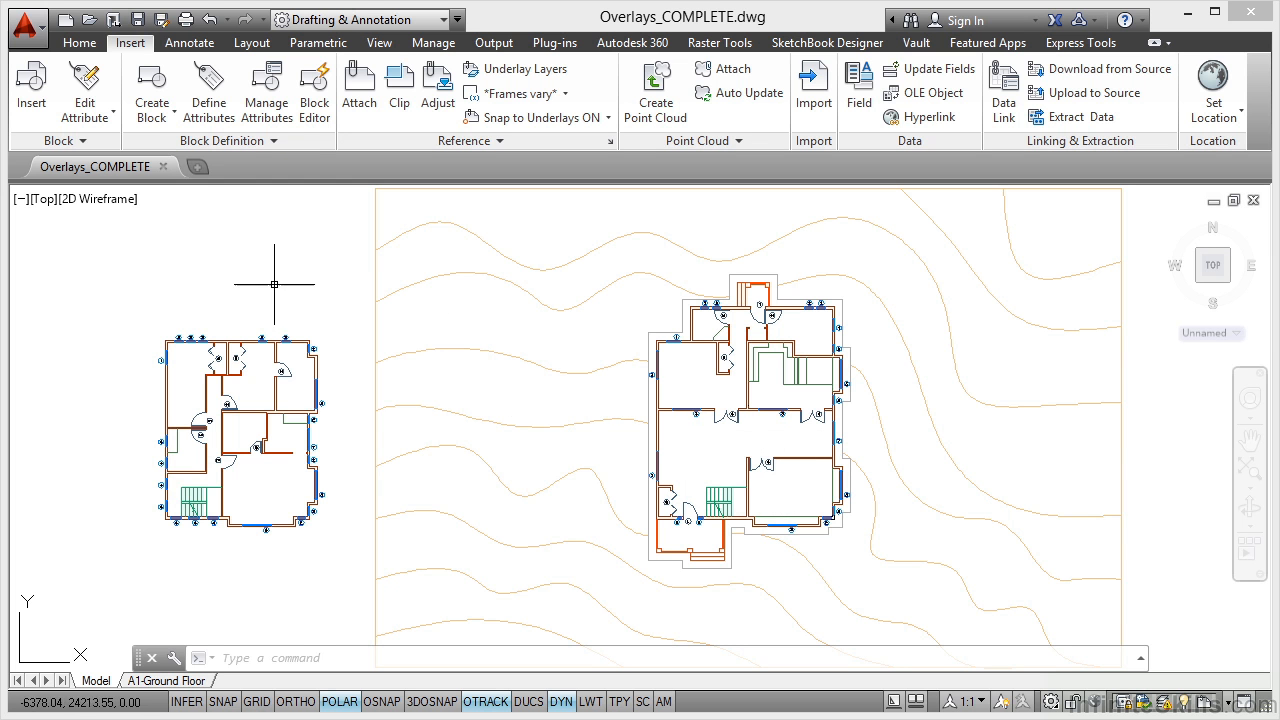
left_click(164, 167)
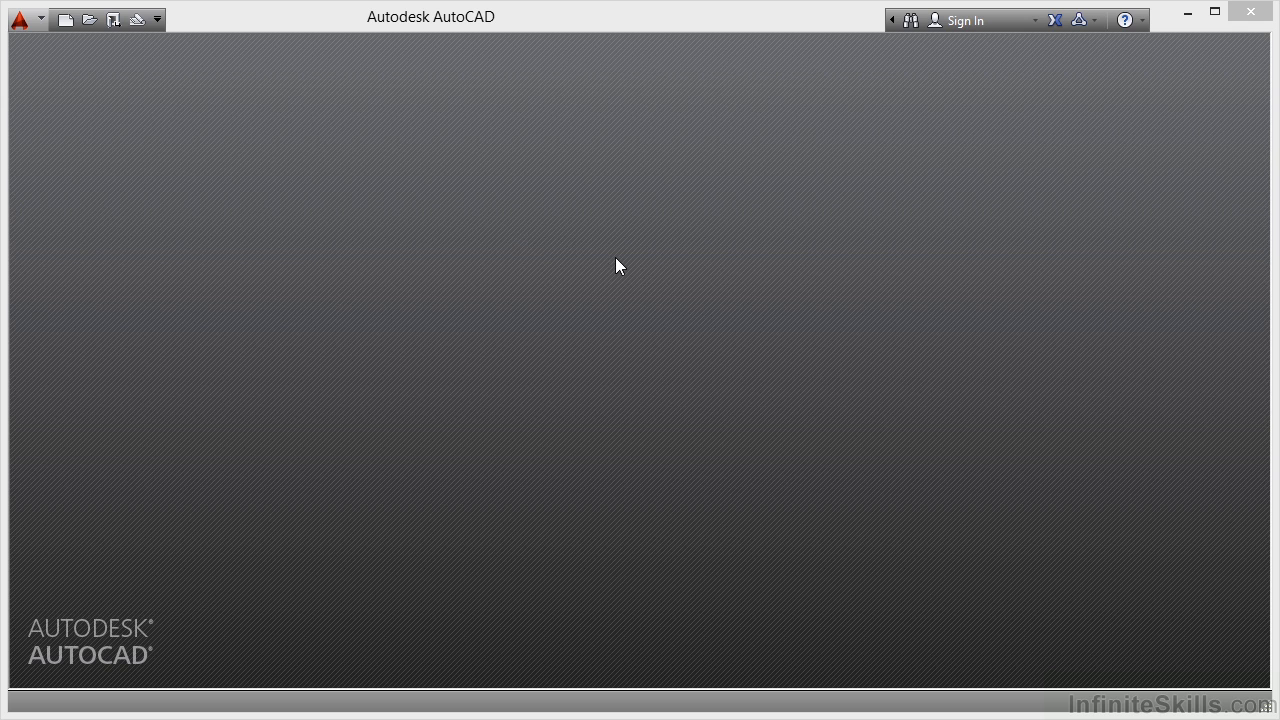
Create a new metric drawing from scratch and save it as Overlay001.dwg in the Drawings folder
left_click(65, 20)
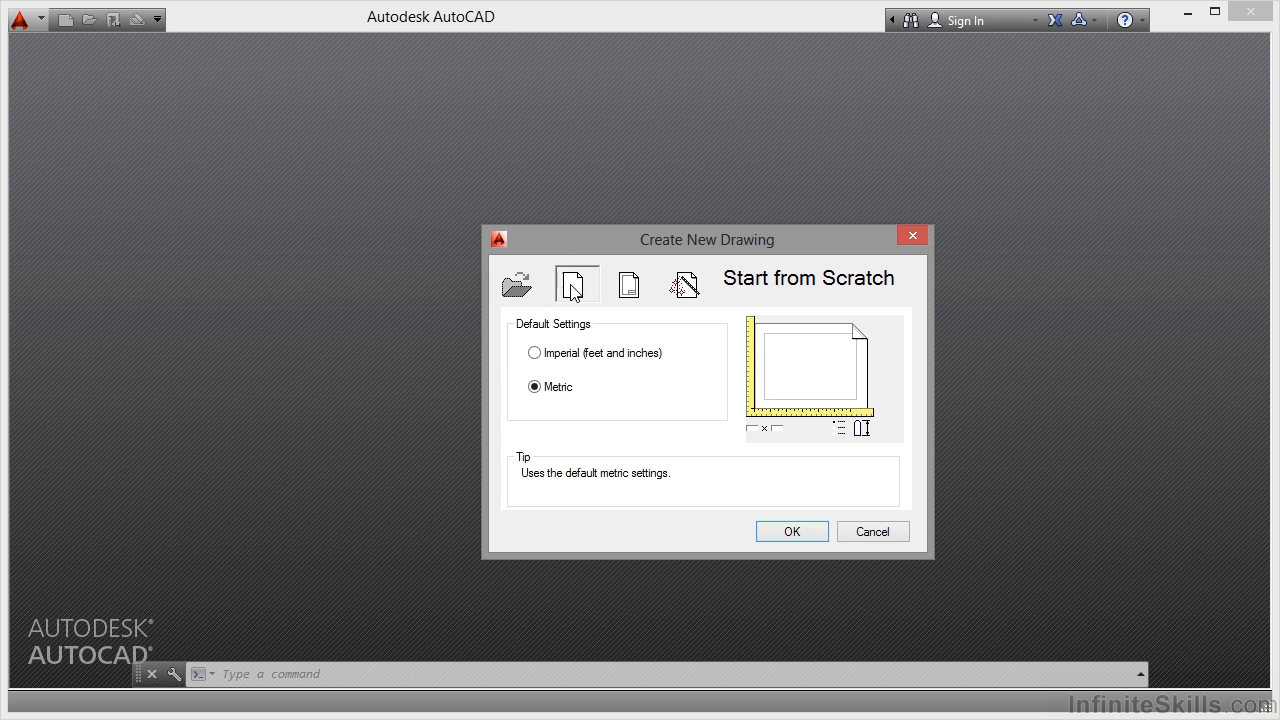
left_click(815, 533)
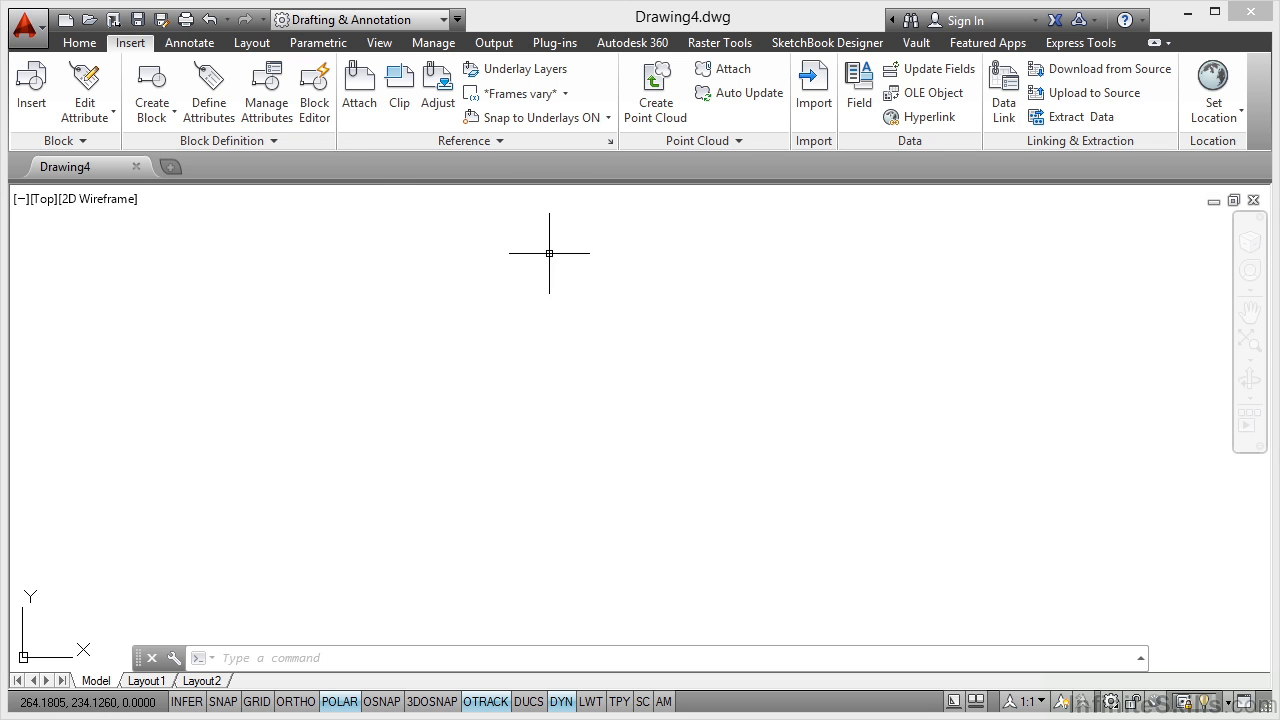
left_click(161, 20)
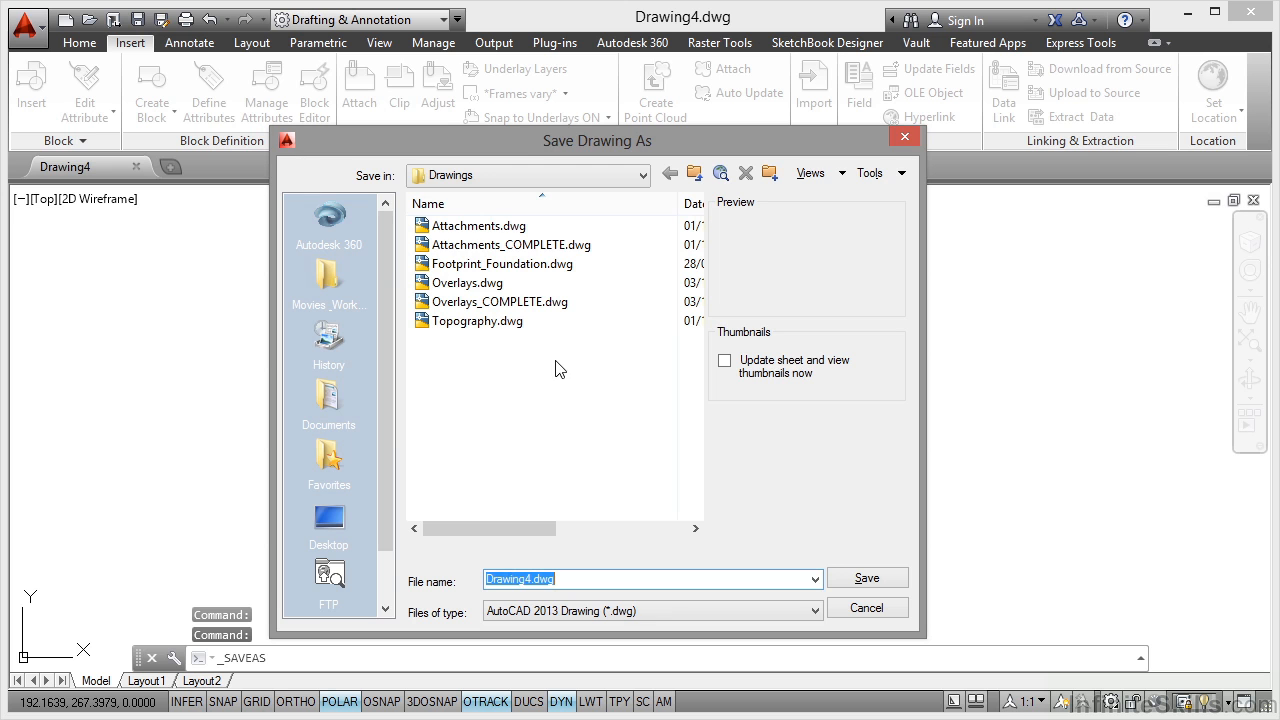
left_click(470, 284)
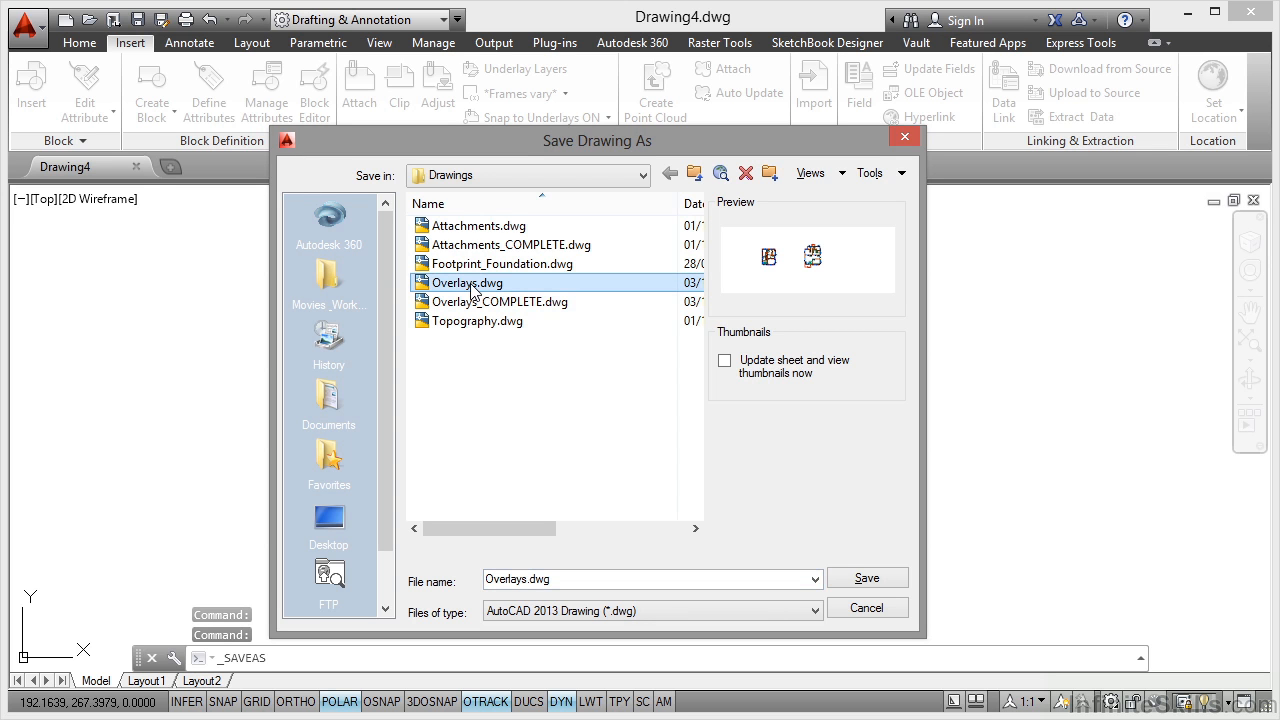
double_click(544, 588)
left_click(530, 582)
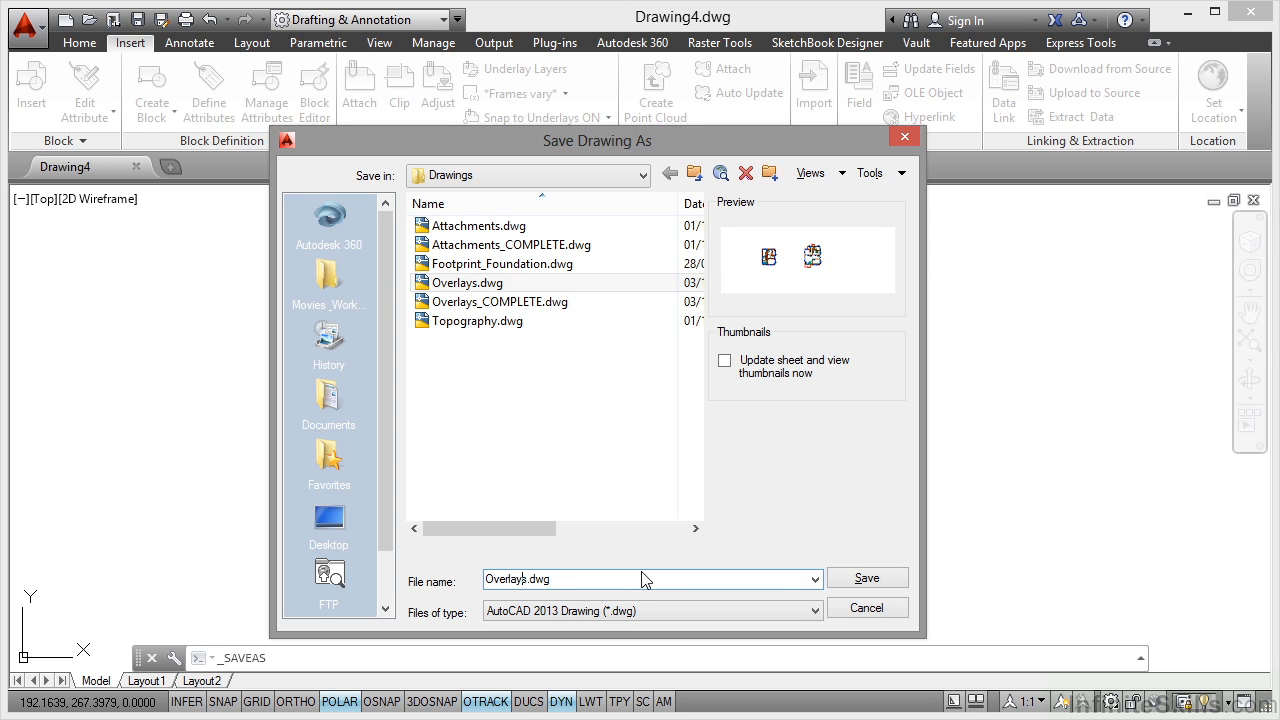
key("Left")
type("001")
key("Delete")
key("Delete")
key("Delete")
key("Delete")
key("Delete")
left_click(855, 580)
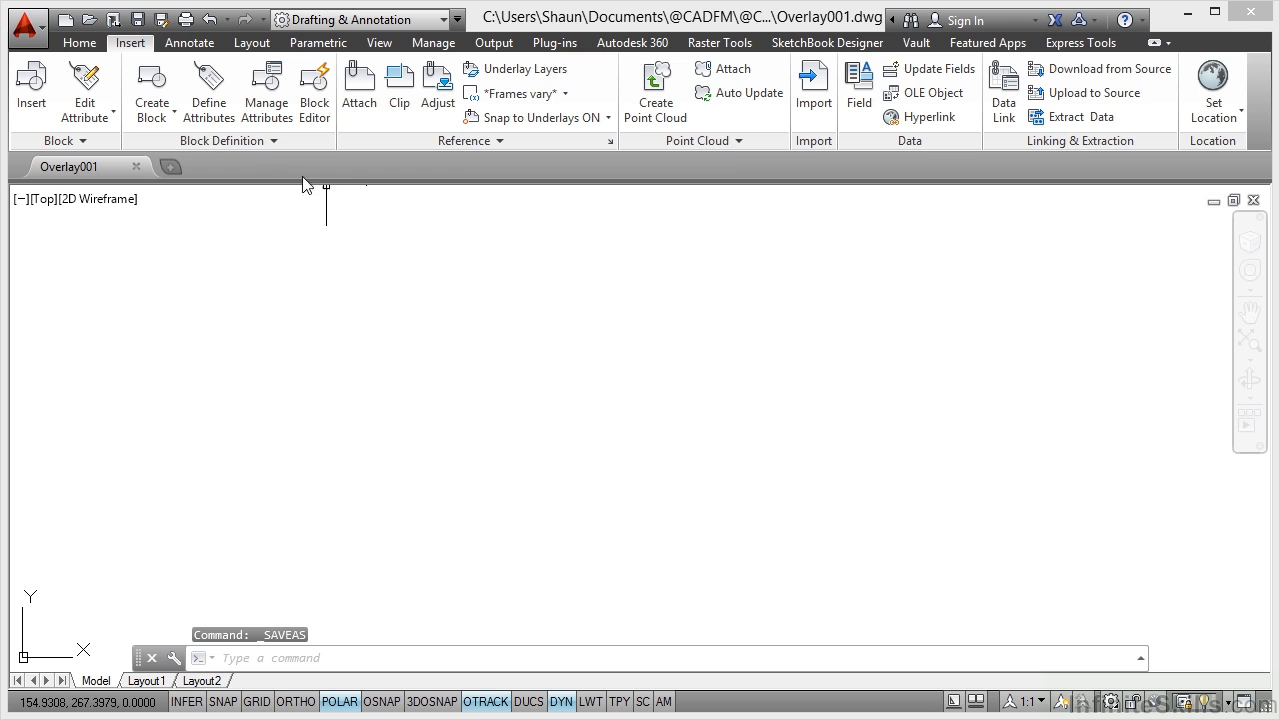
left_click(136, 22)
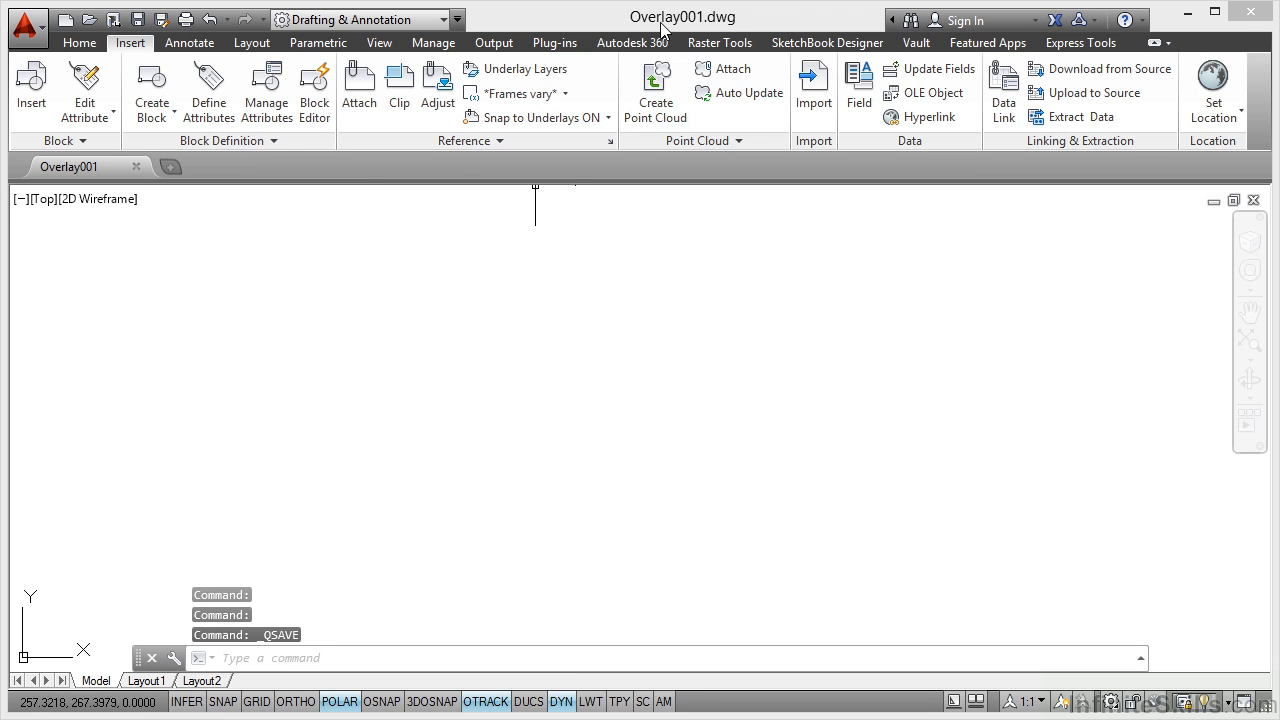
Attach Overlays_COMPLETE.dwg to the new drawing as an overlay reference with a relative path, scale 1.00, inserted at 0,0,0
left_click(373, 118)
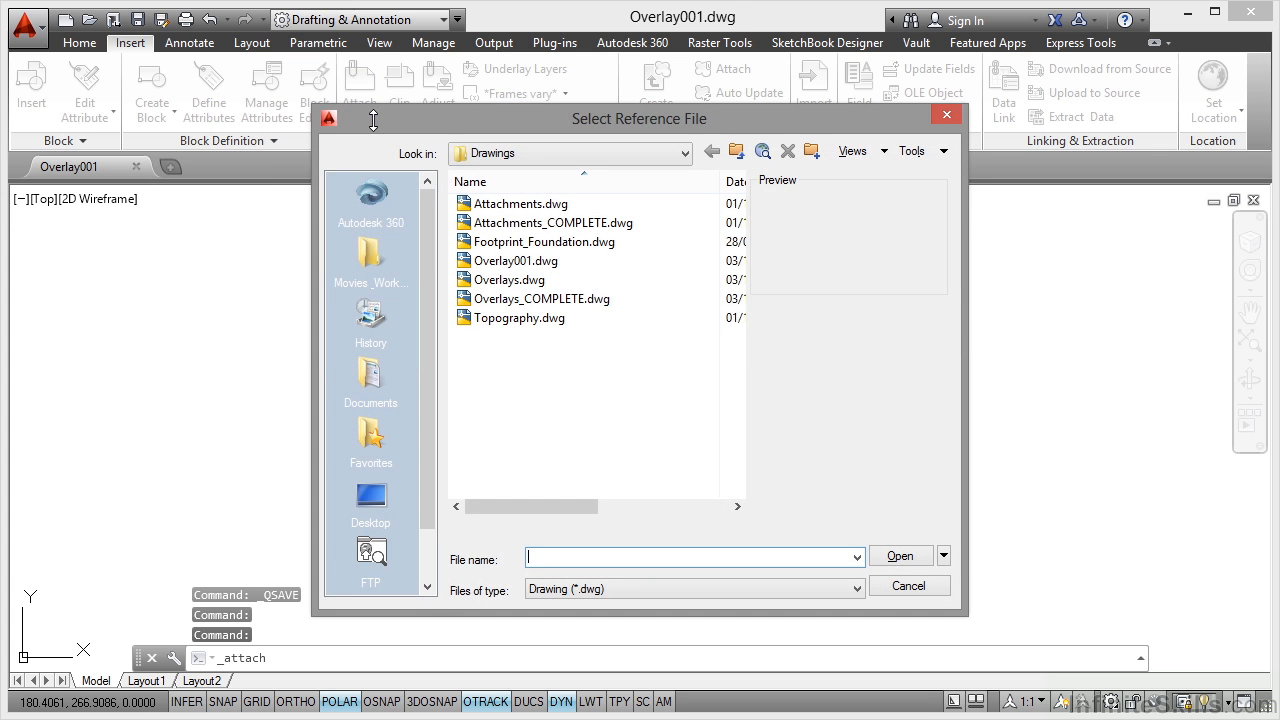
left_click(555, 299)
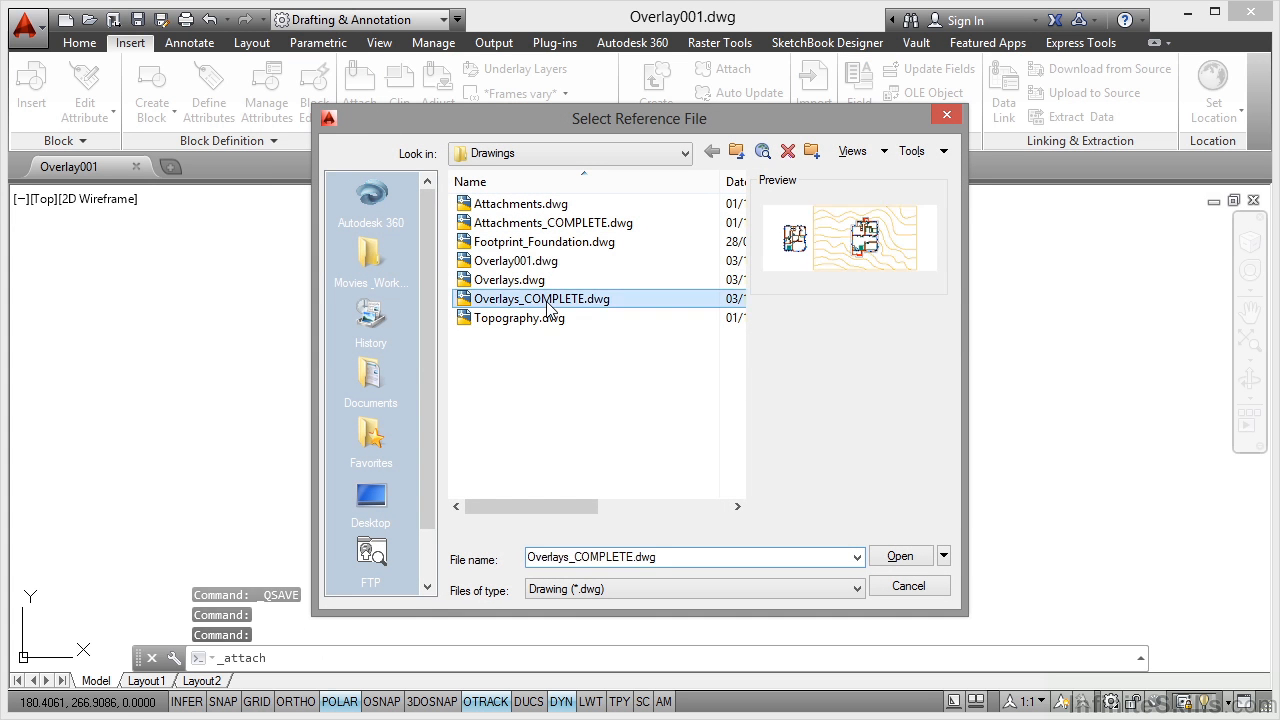
left_click(898, 556)
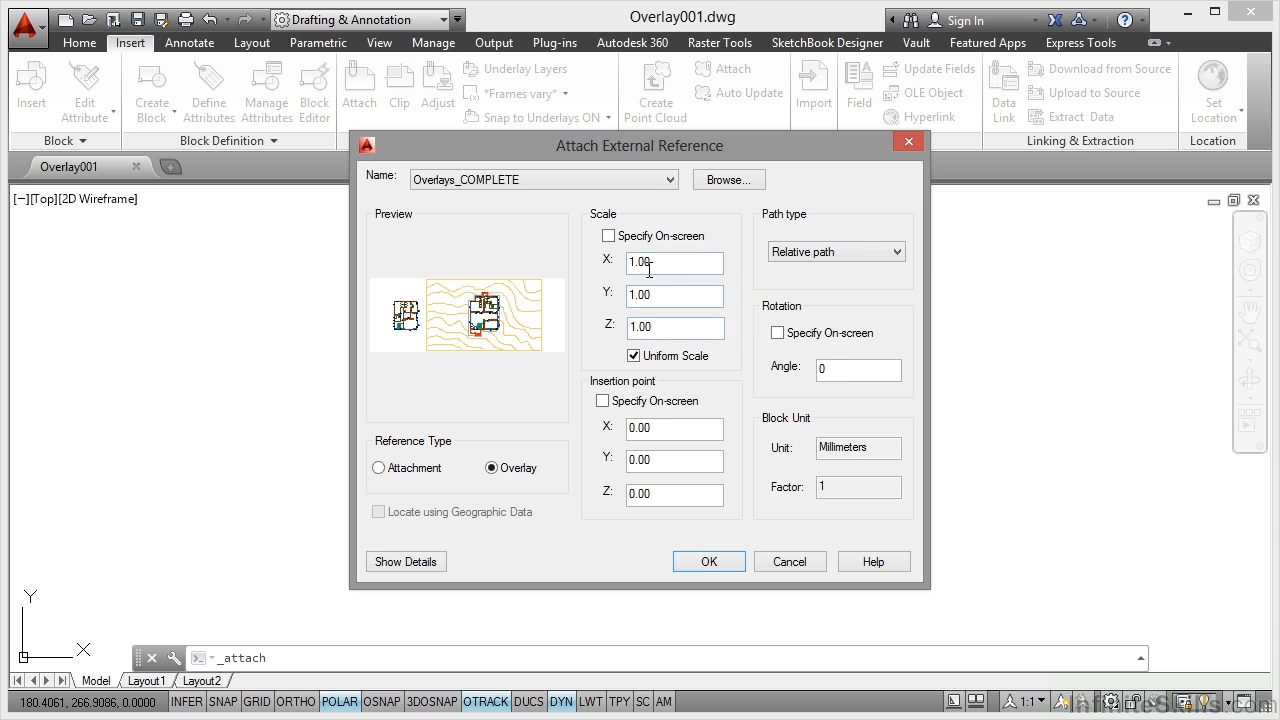
left_click(719, 561)
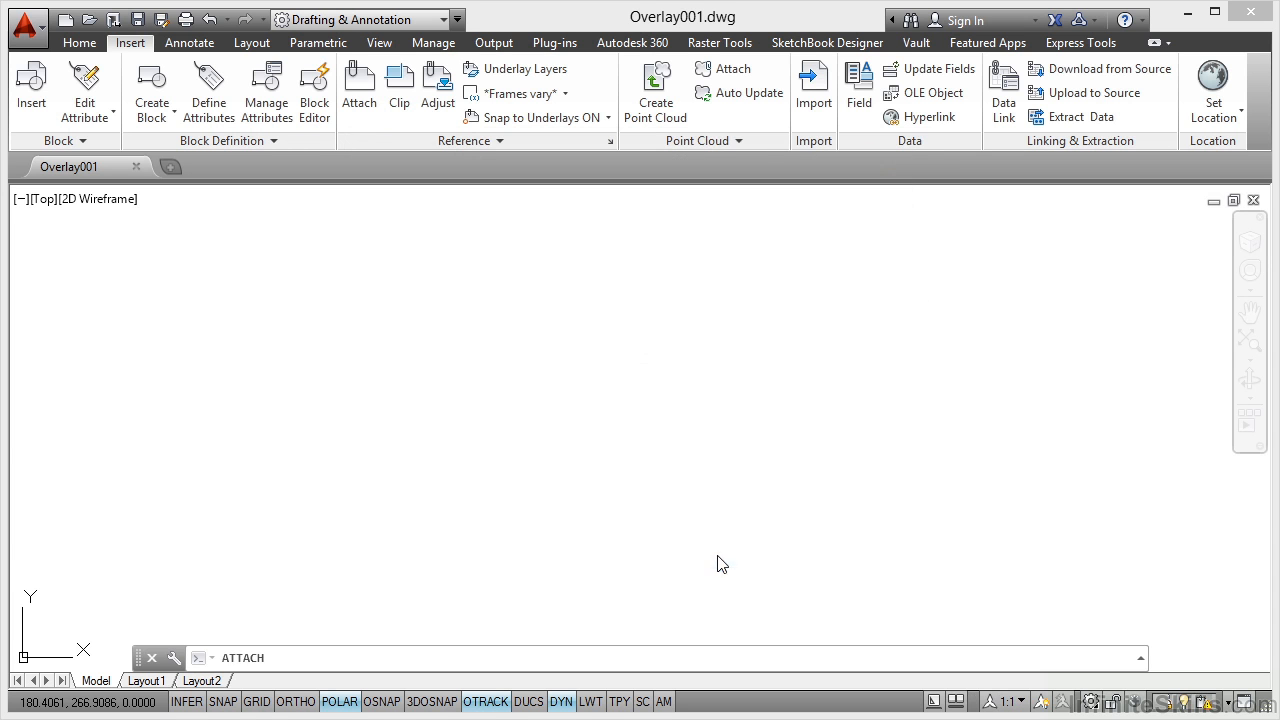
middle_click(723, 455)
middle_click(723, 455)
scroll(700, 429, "down", 4)
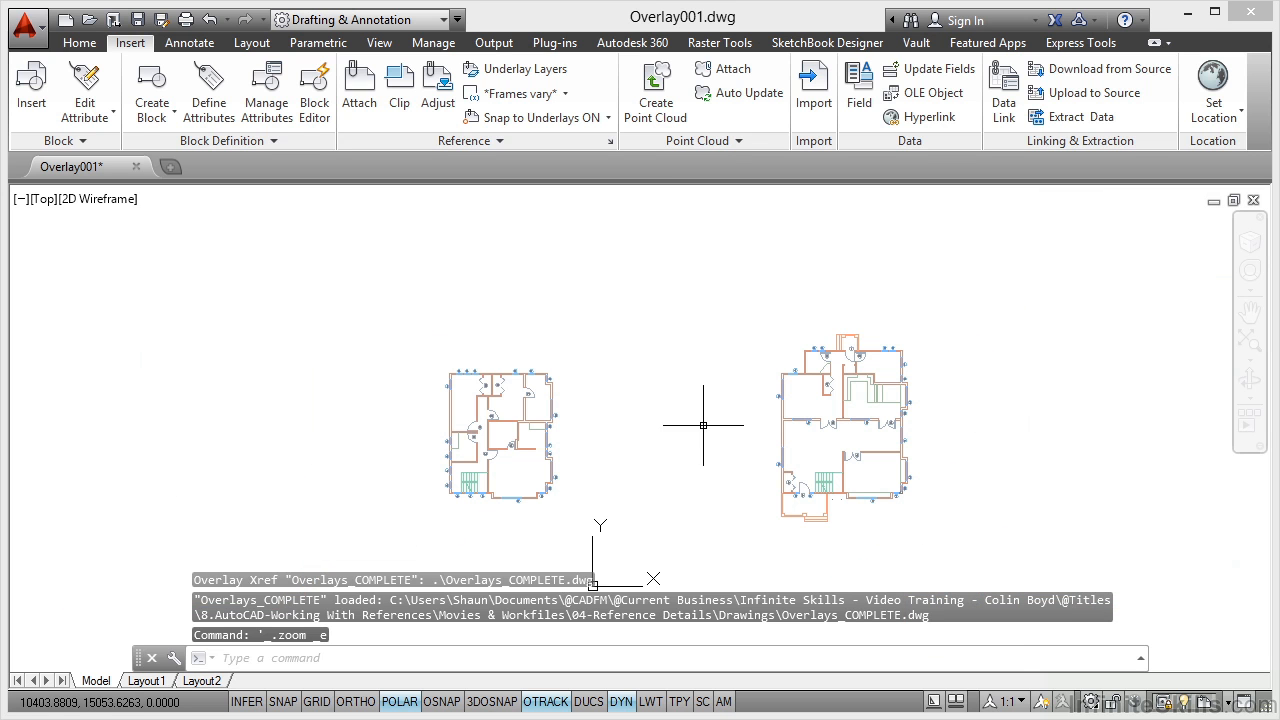